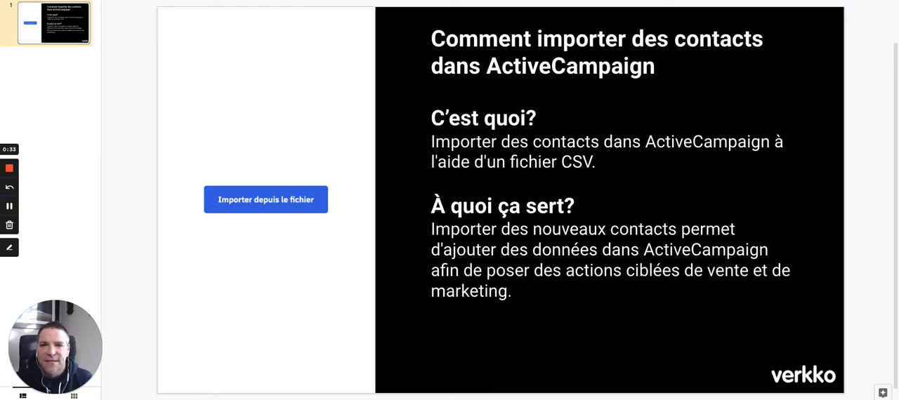
Step: Switch to the "ActiveCampaign - Gabarit d'importation" spreadsheet and examine its email, first name, last name, company account and phone columns
key("ctrl+Tab")
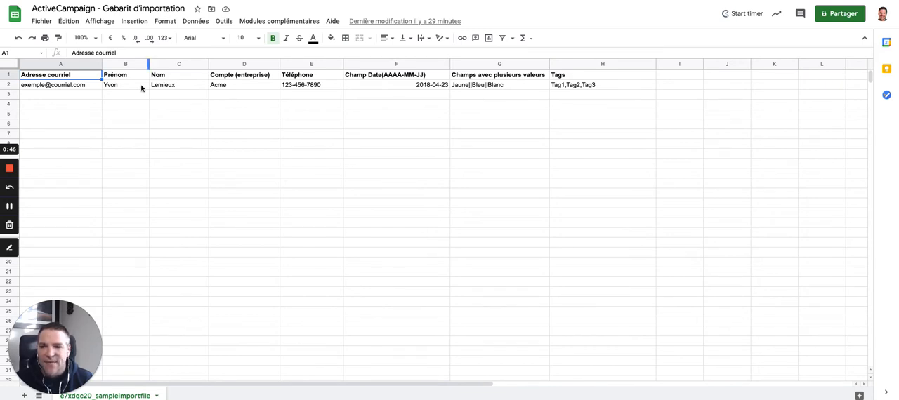
left_click(9, 250)
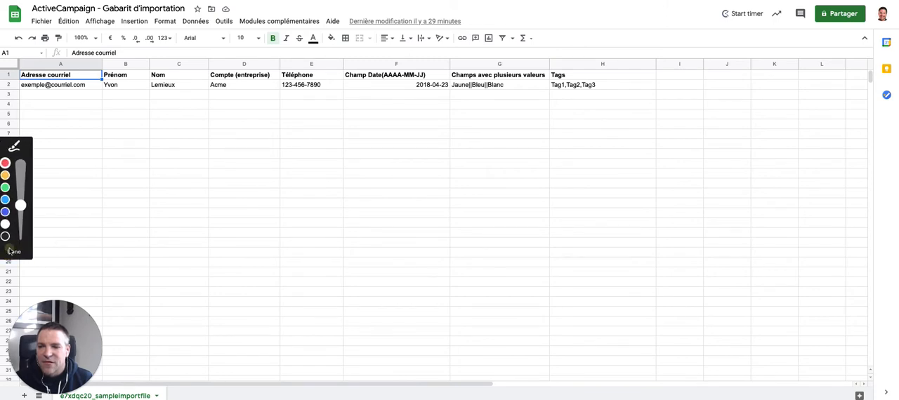
left_click(10, 212)
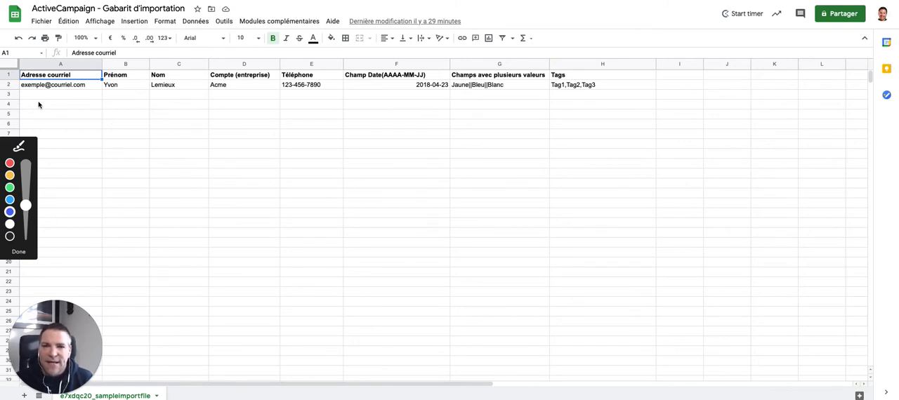
left_click_drag(24, 92, 94, 90)
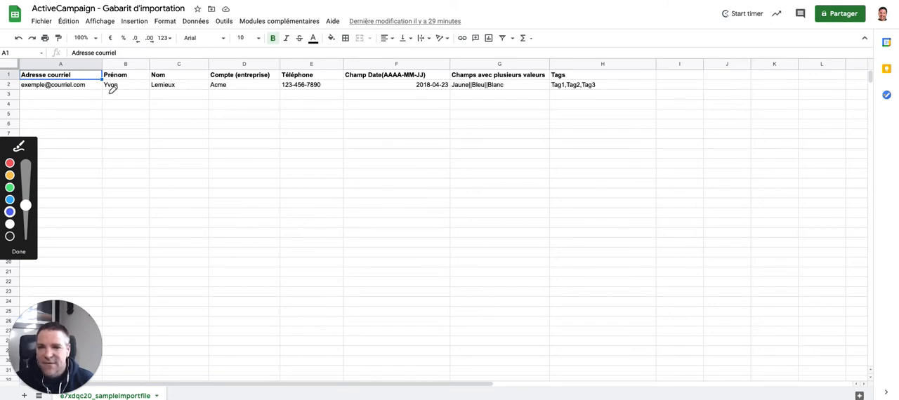
left_click_drag(108, 92, 135, 91)
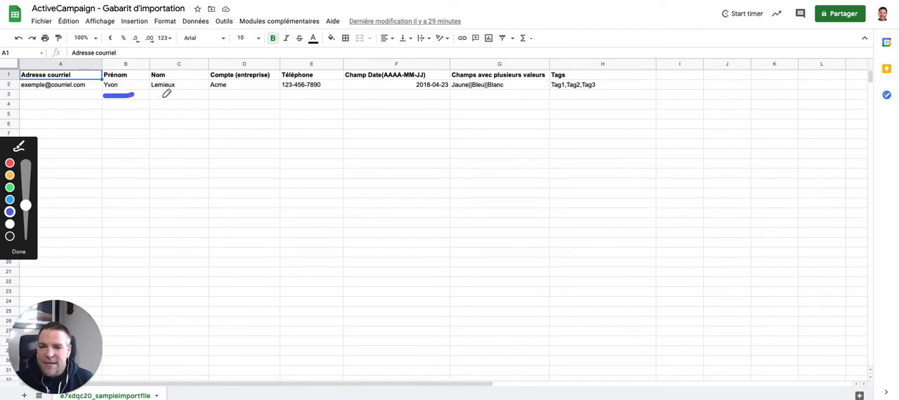
left_click_drag(155, 94, 327, 95)
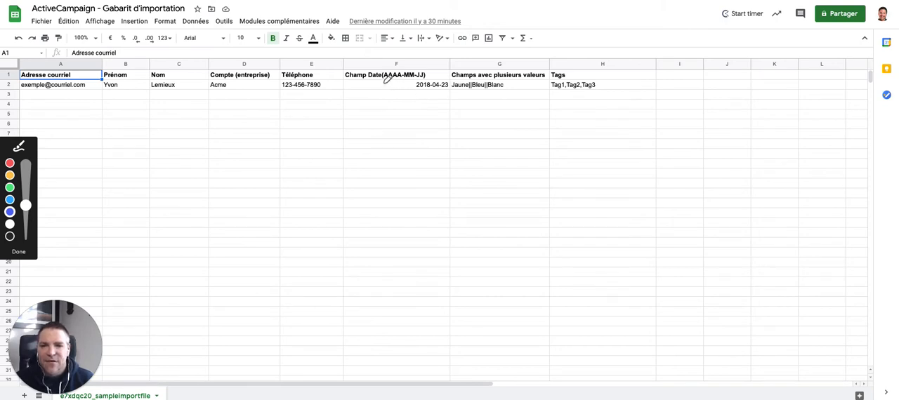
Step: Examine the template's date format, the separators in the multiple-value column, and the comma-separated tags
left_click_drag(380, 82, 430, 80)
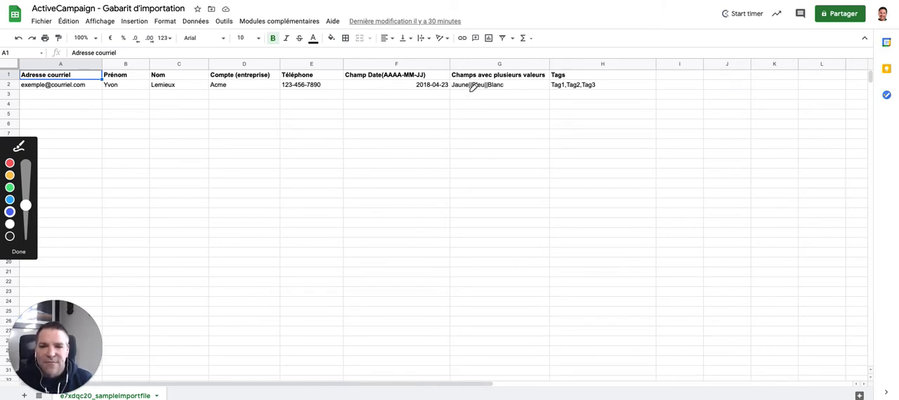
left_click_drag(465, 91, 492, 92)
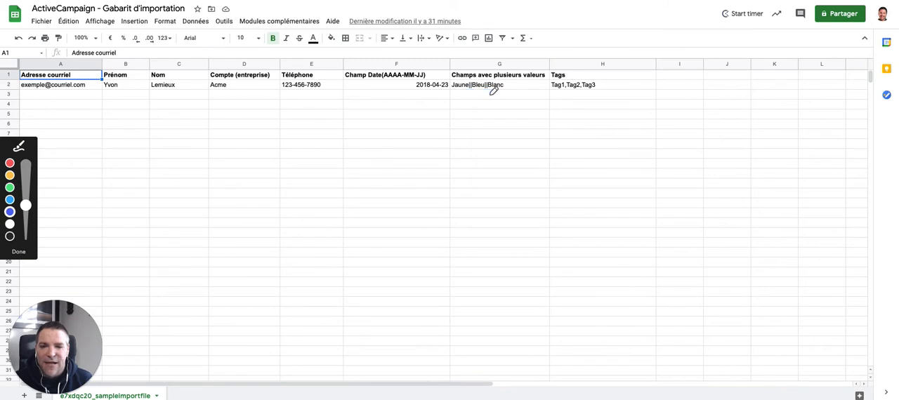
left_click_drag(454, 94, 507, 92)
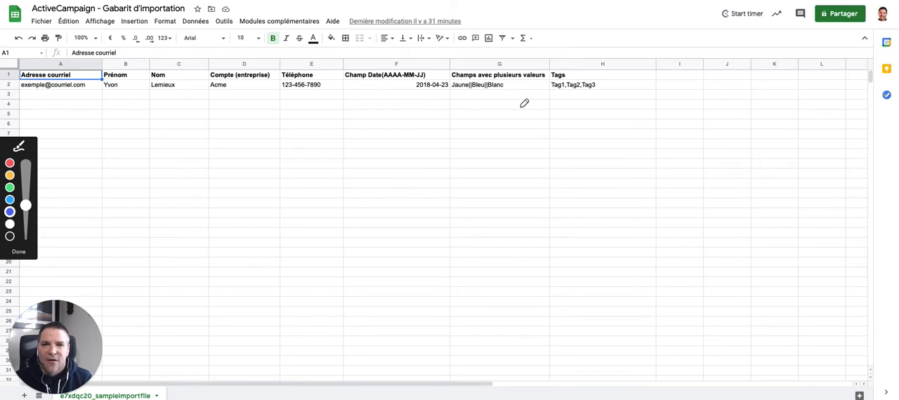
left_click(552, 95)
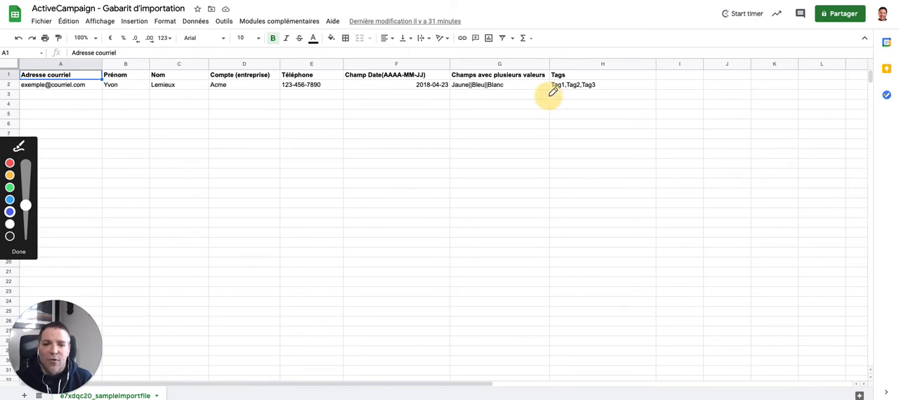
left_click_drag(552, 92, 628, 92)
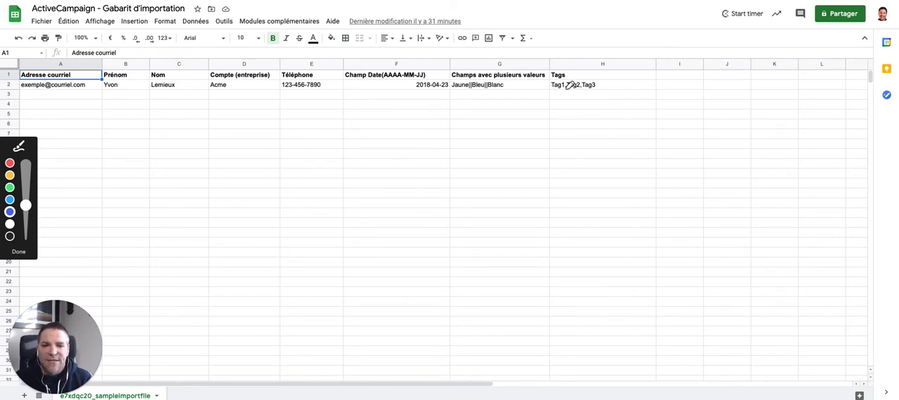
mouse_move(564, 91)
left_mouse_down()
mouse_move(563, 99)
mouse_move(578, 100)
left_mouse_up()
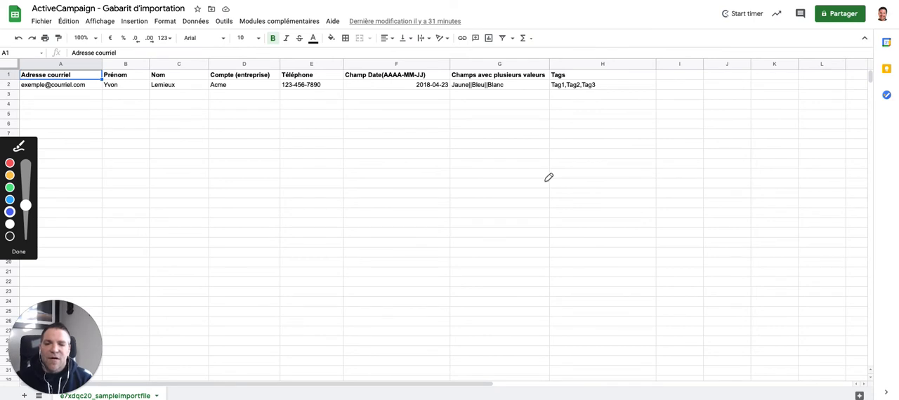
left_click_drag(67, 95, 50, 243)
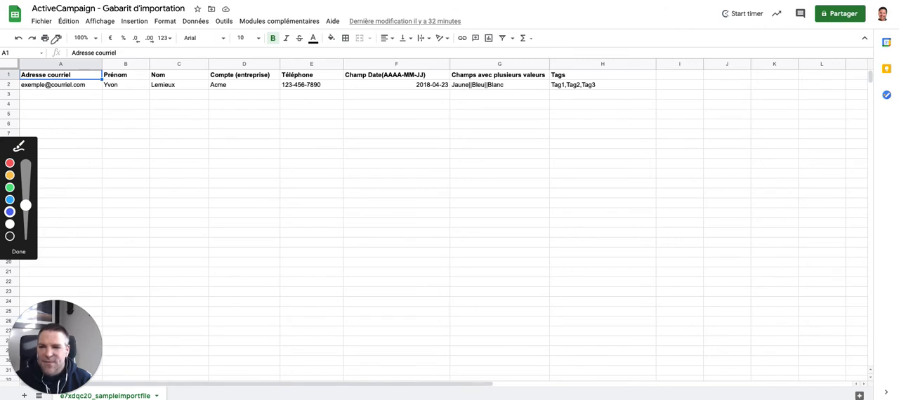
left_click(18, 252)
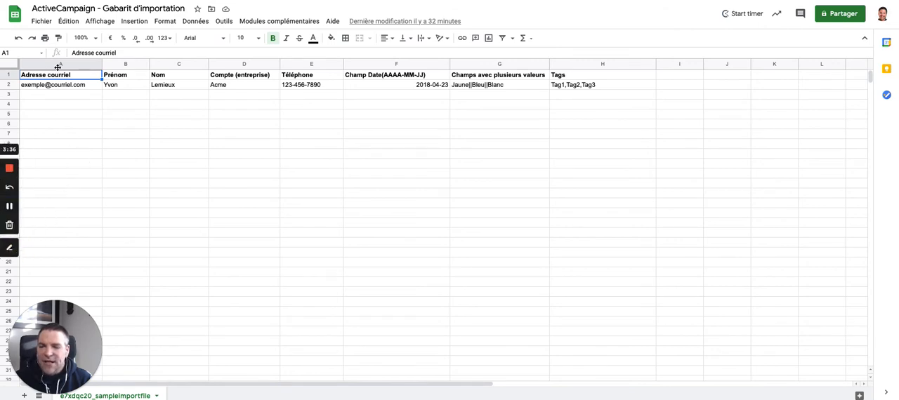
Step: Download the active sheet as a comma-separated values (.csv) file into the Téléchargements folder
left_click(41, 21)
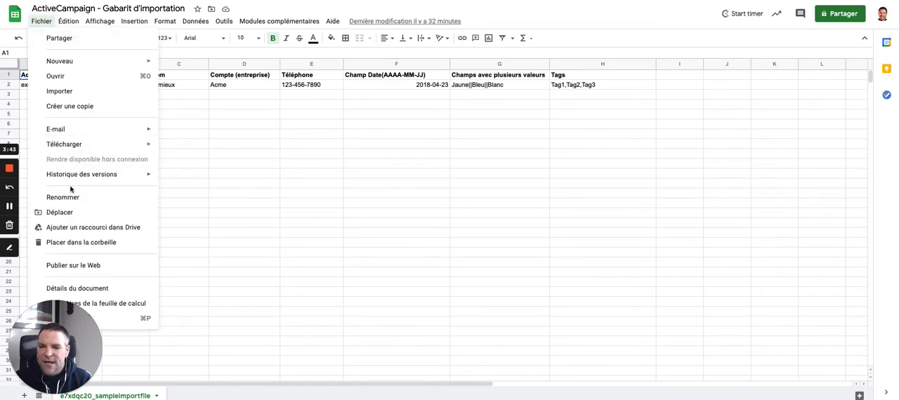
mouse_move(88, 145)
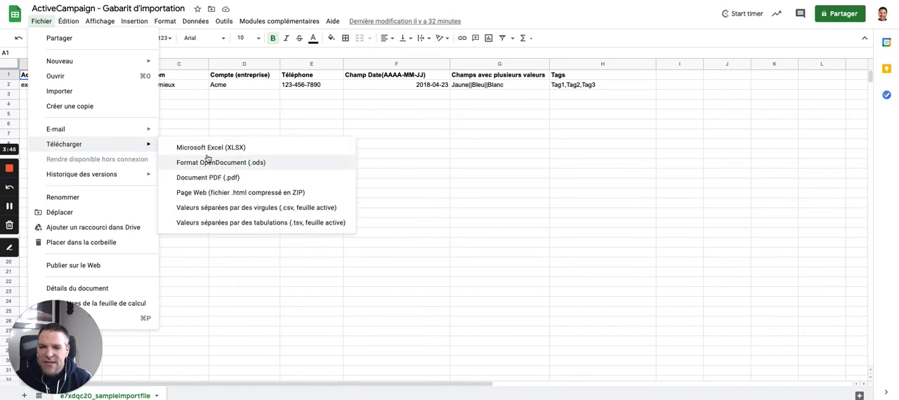
left_click(205, 208)
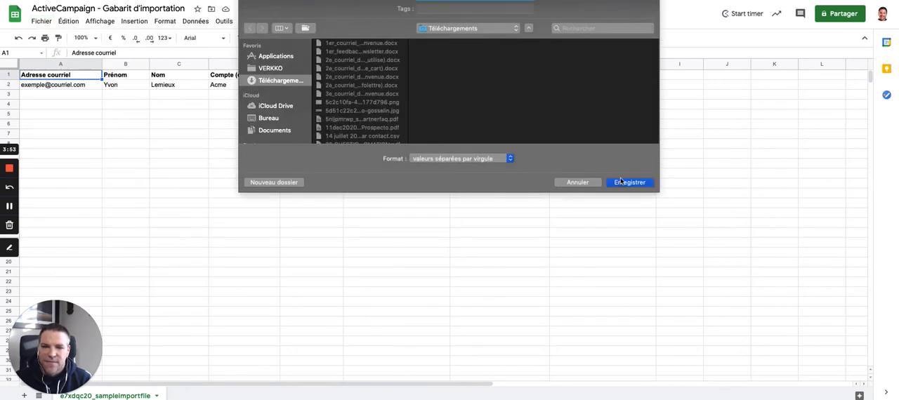
left_click(629, 183)
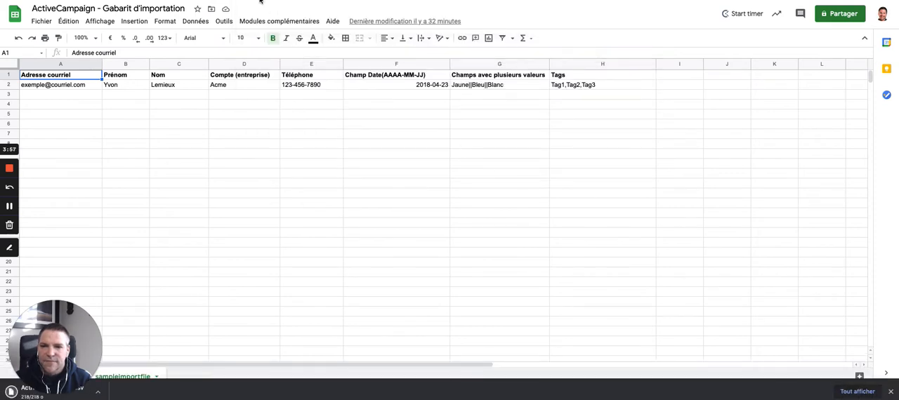
Step: Switch to the Contacts page in ActiveCampaign and examine where the contact export, import and add options are
left_click(302, 1)
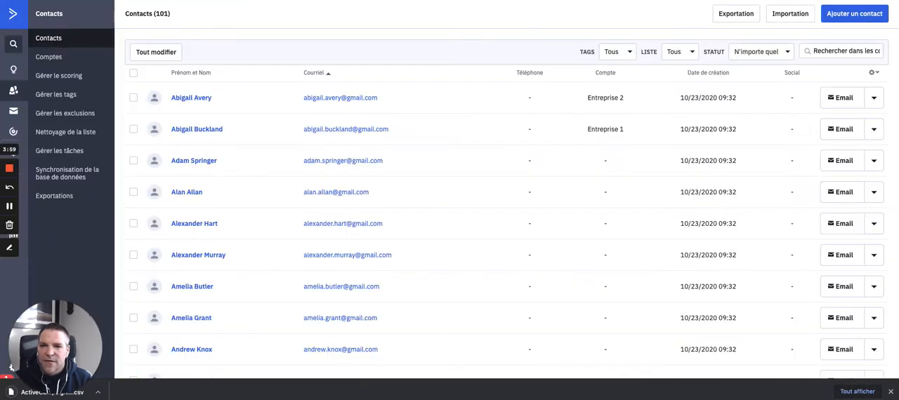
left_click(9, 248)
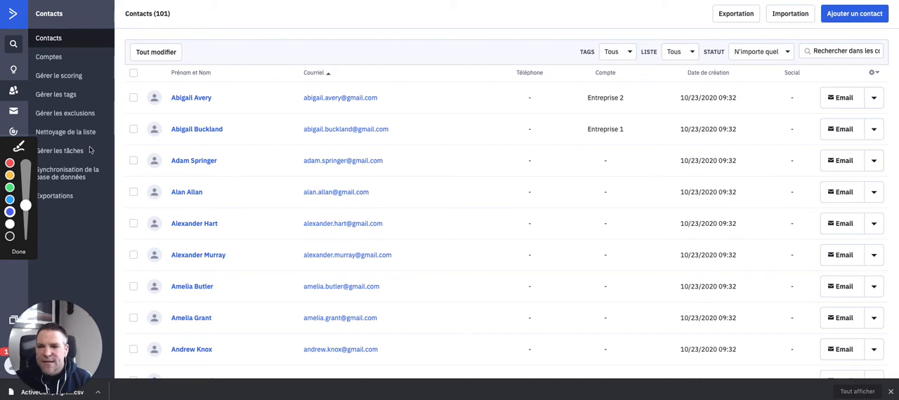
left_click_drag(6, 99, 29, 97)
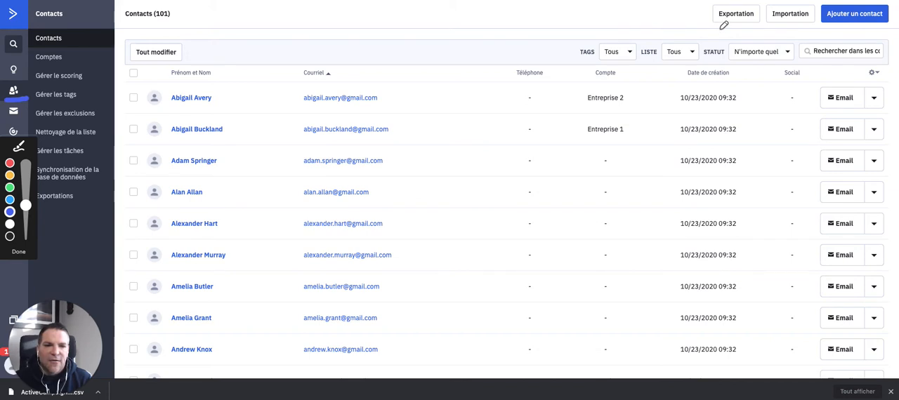
left_click_drag(719, 29, 857, 28)
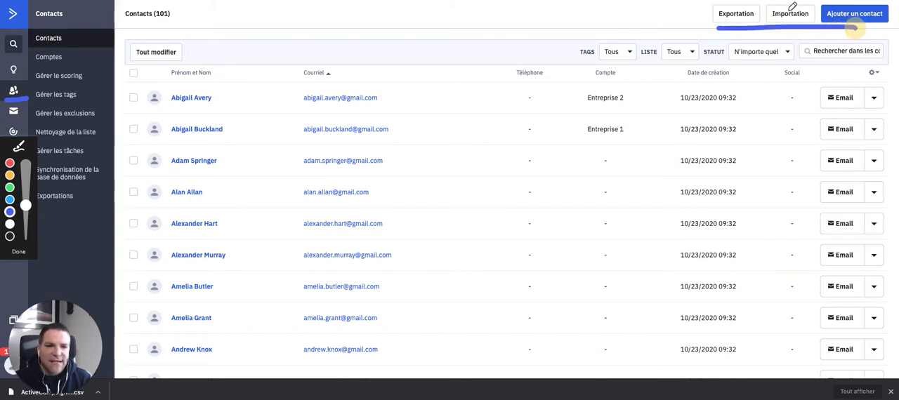
mouse_move(768, 7)
left_mouse_down()
mouse_move(769, 26)
mouse_move(800, 28)
mouse_move(818, 14)
mouse_move(815, 4)
mouse_move(769, 7)
left_mouse_up()
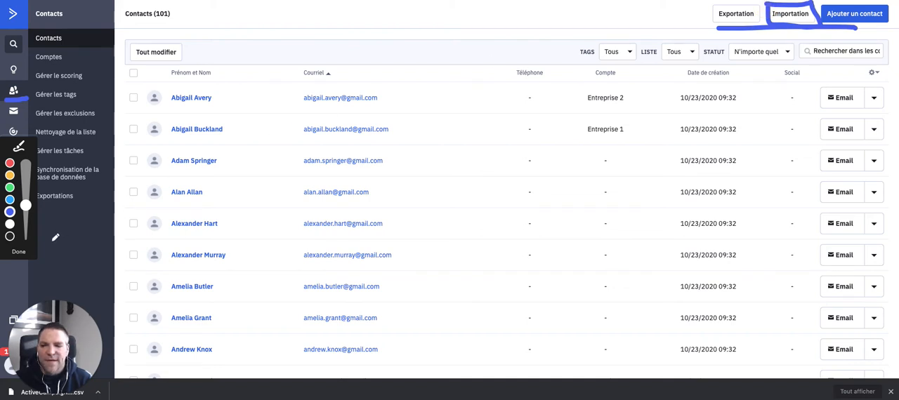
left_click(12, 253)
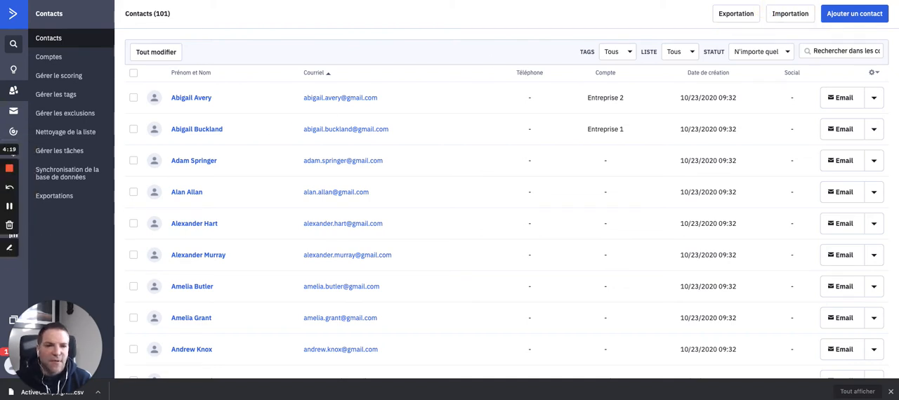
Step: Start a contact import from file, using the newest template download, the e7xdqc20_sampleimportfile (2).csv file
left_click(785, 16)
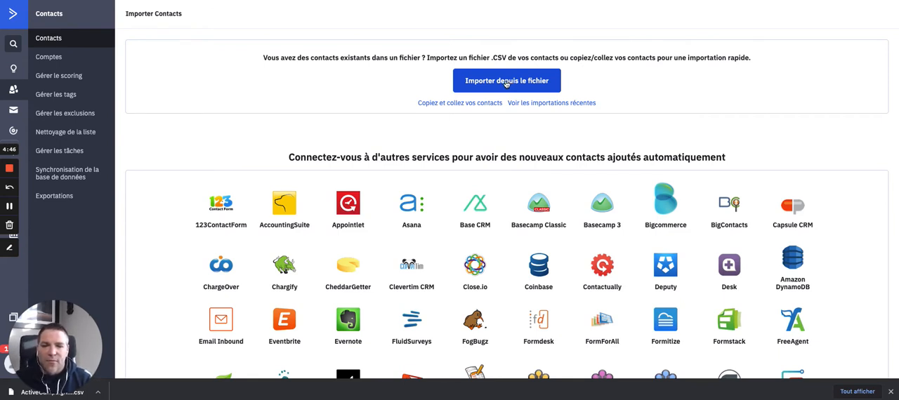
left_click(506, 82)
left_click(426, 16)
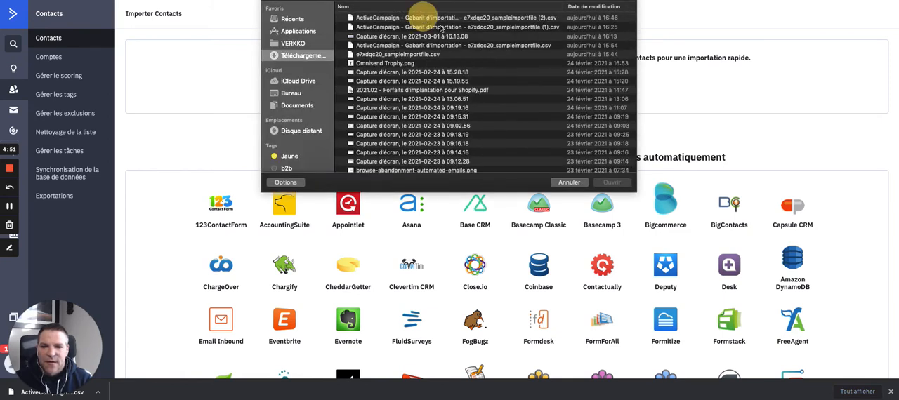
left_click(609, 182)
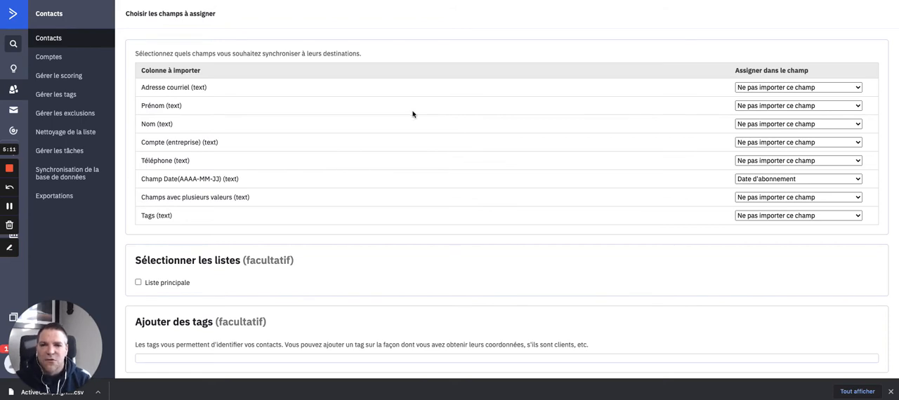
Step: Examine the list of columns to import and the destination field assigned to each one
left_click(9, 249)
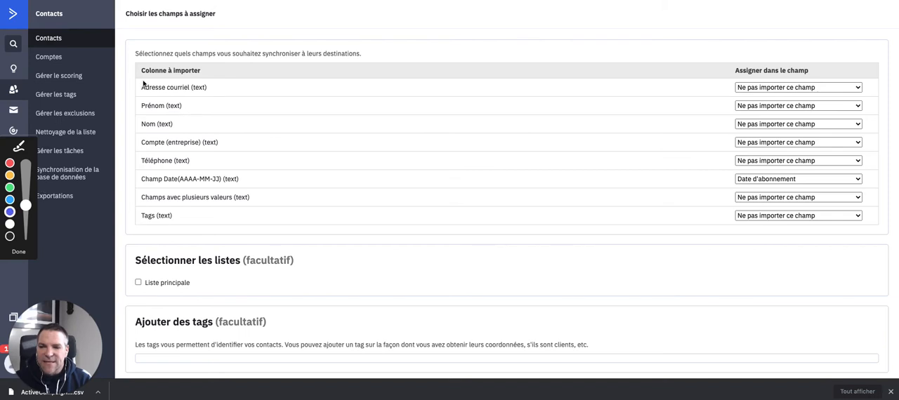
left_click_drag(138, 79, 198, 77)
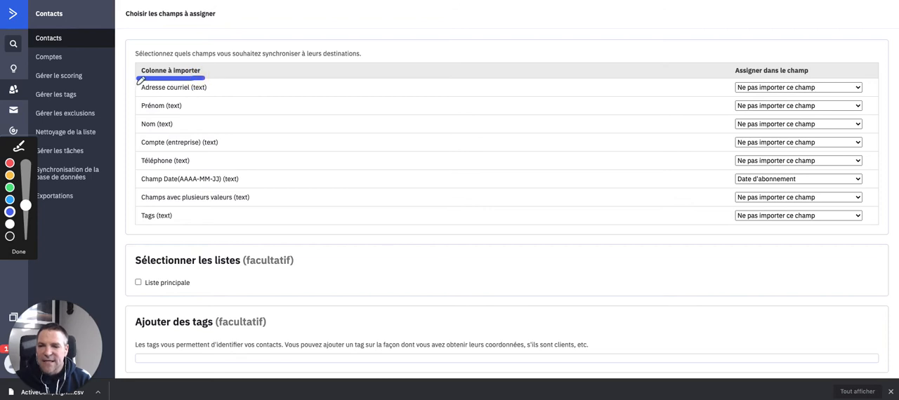
left_click_drag(136, 85, 133, 225)
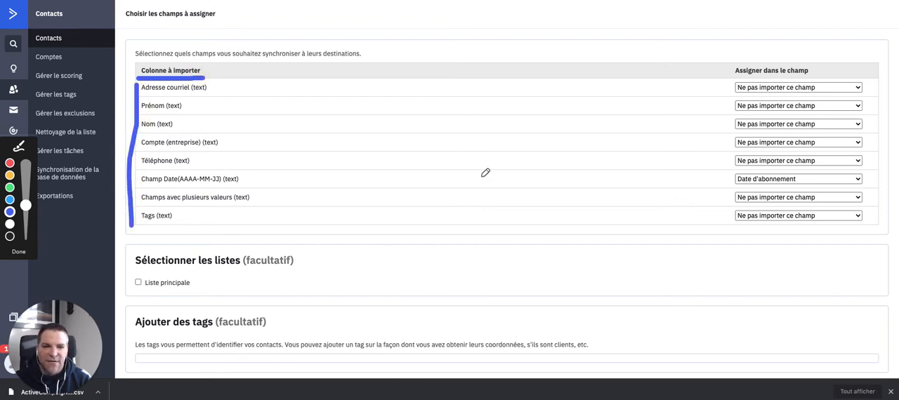
left_click_drag(728, 76, 734, 219)
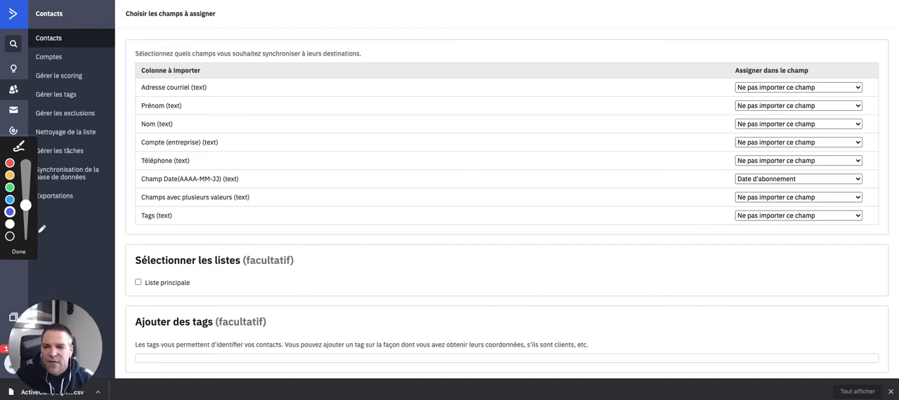
left_click(17, 251)
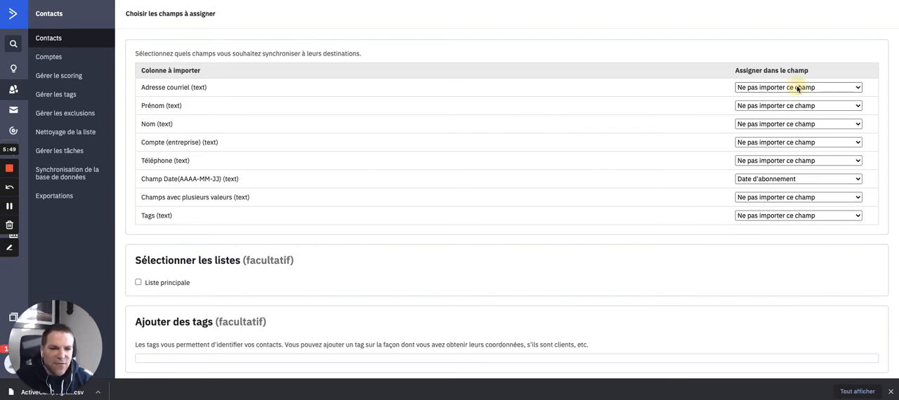
Step: Assign the Adresse courriel, Prénom and Nom columns to the contact fields Adresse de Courriel, Prénom and Nom respectively
left_click(797, 86)
left_click(789, 105)
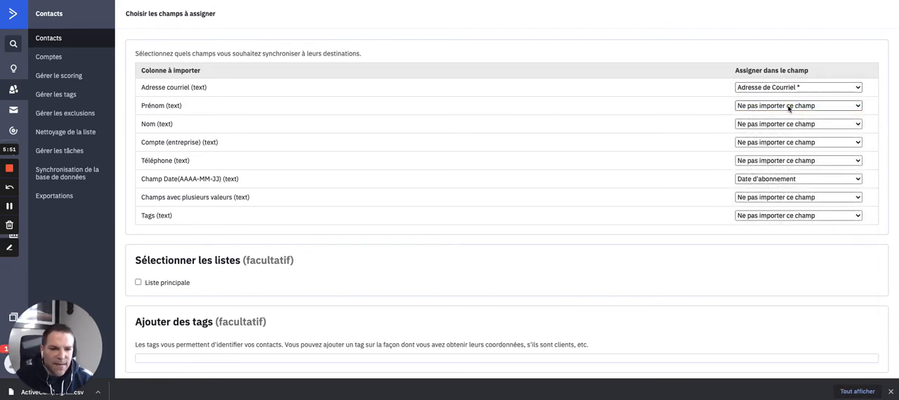
left_click(789, 105)
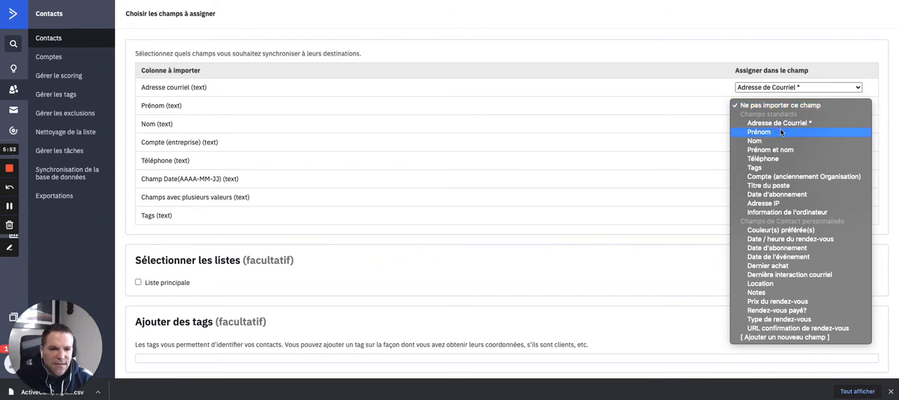
left_click(780, 130)
left_click(769, 123)
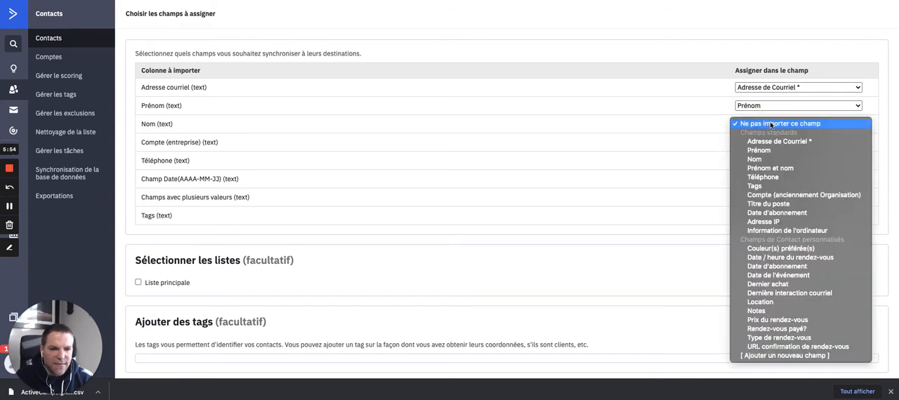
left_click(773, 160)
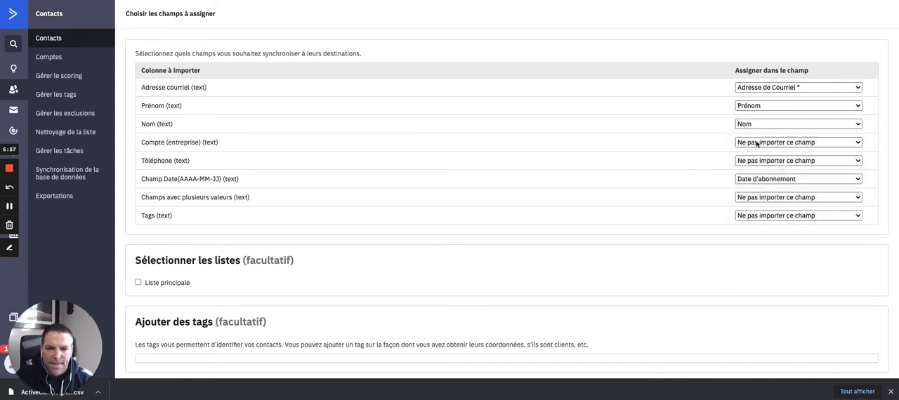
Step: Assign the Compte (entreprise) column to Compte (anciennement Organisation), Téléphone to Téléphone, and Champ Date(AAAA-MM-JJ) to Date de l'événement
left_click(756, 144)
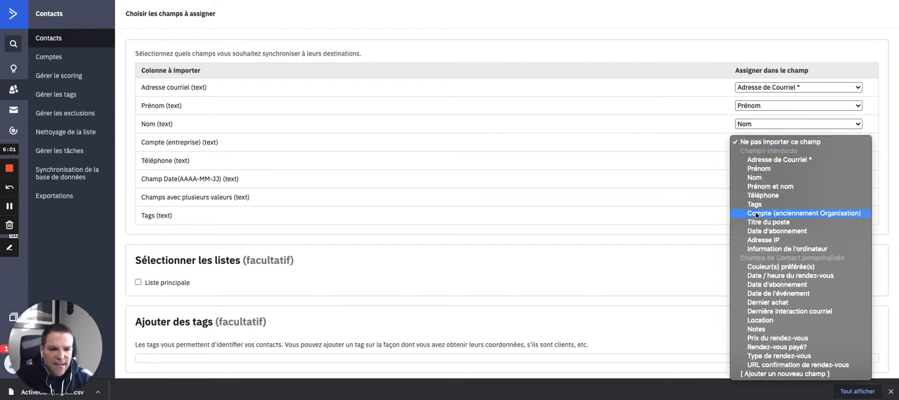
left_click(757, 213)
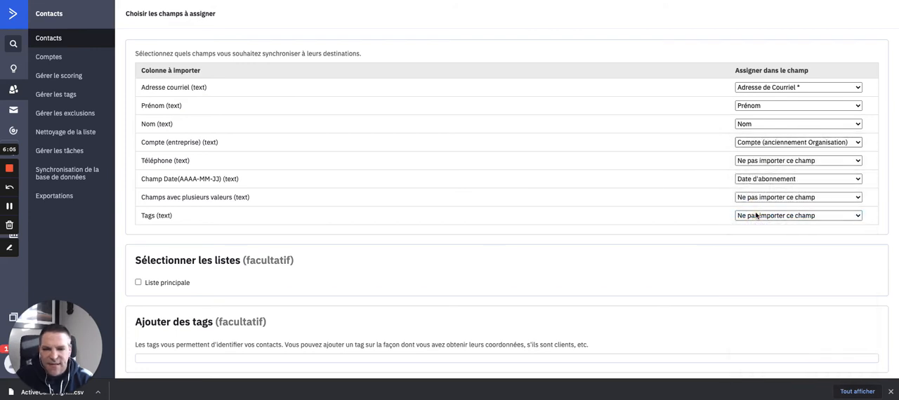
left_click(757, 161)
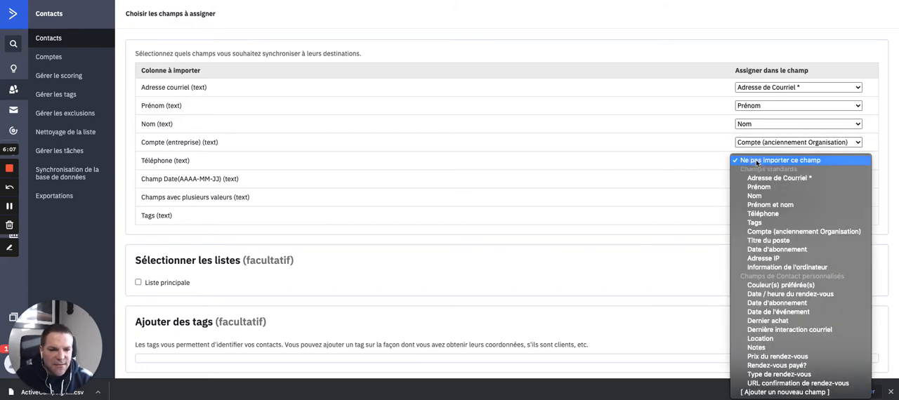
left_click(754, 214)
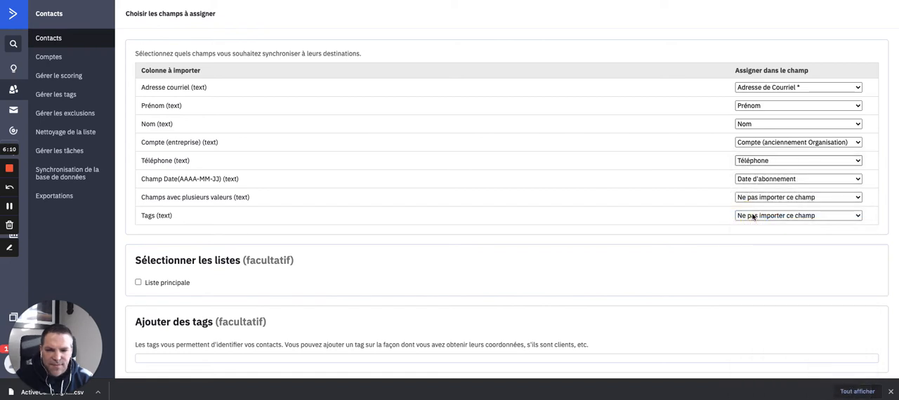
left_click(750, 180)
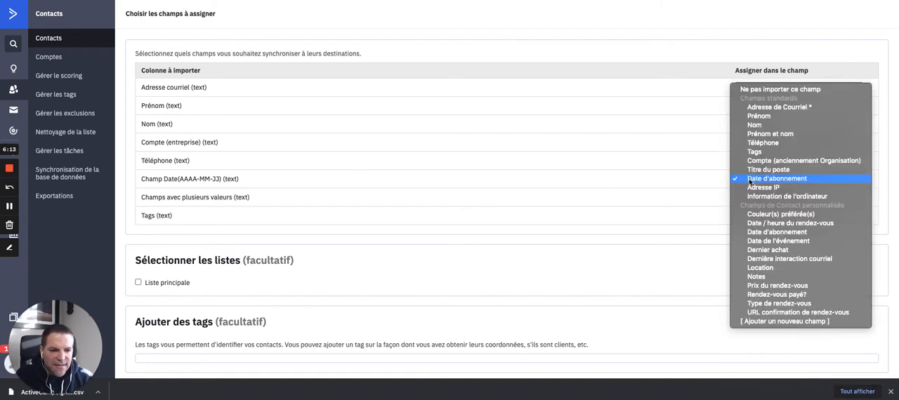
left_click(756, 242)
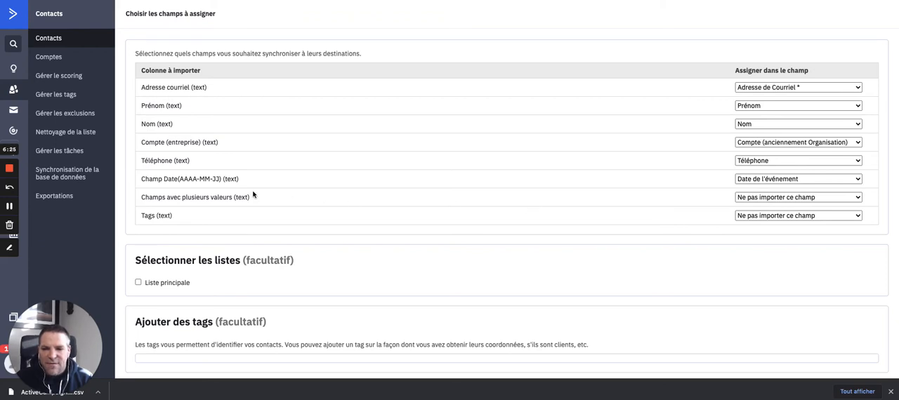
Step: Assign the Champs avec plusieurs valeurs column to the custom field Couleur(s) préférée(s), and the Tags column to Tags
left_click_drag(255, 196, 141, 197)
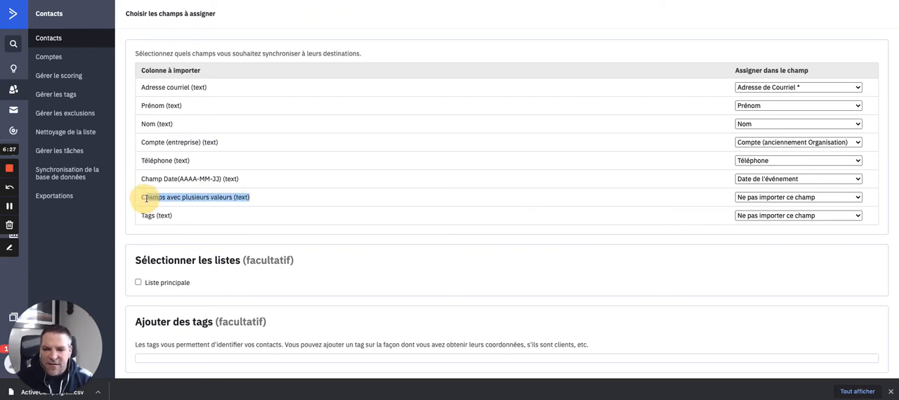
left_click(759, 197)
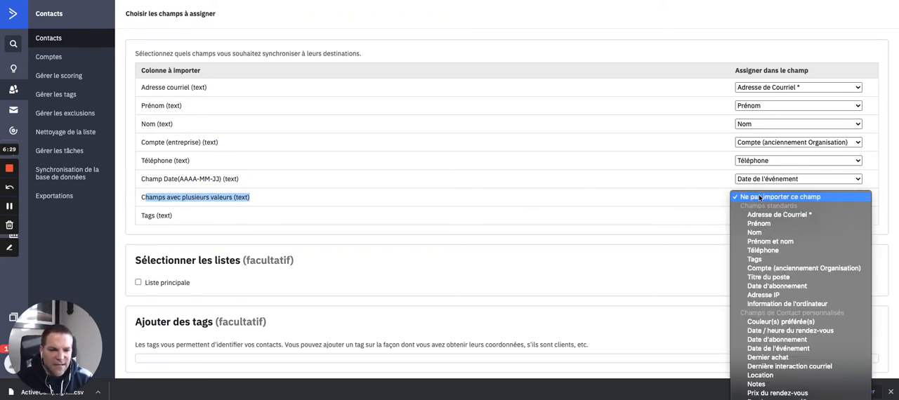
left_click(771, 325)
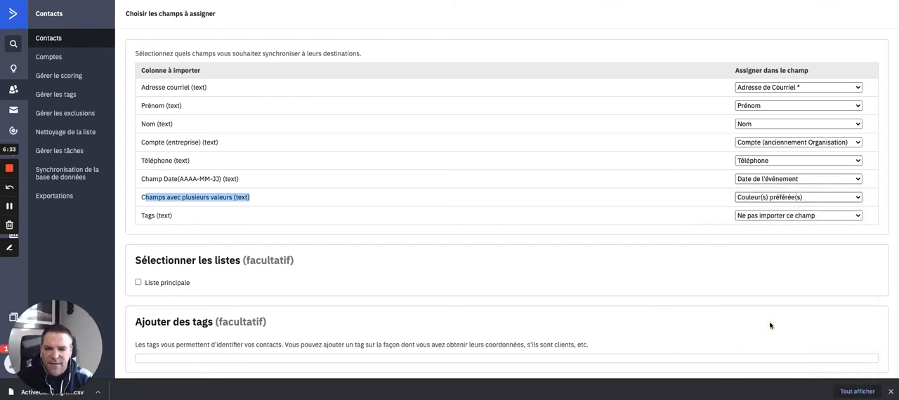
left_click(768, 218)
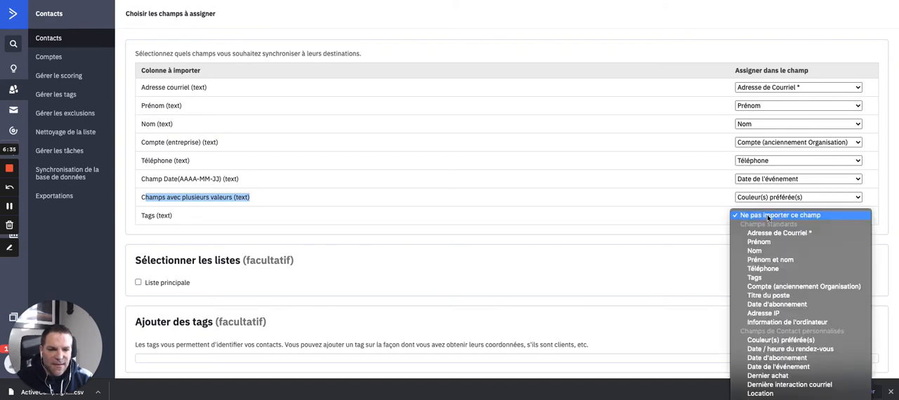
left_click(754, 278)
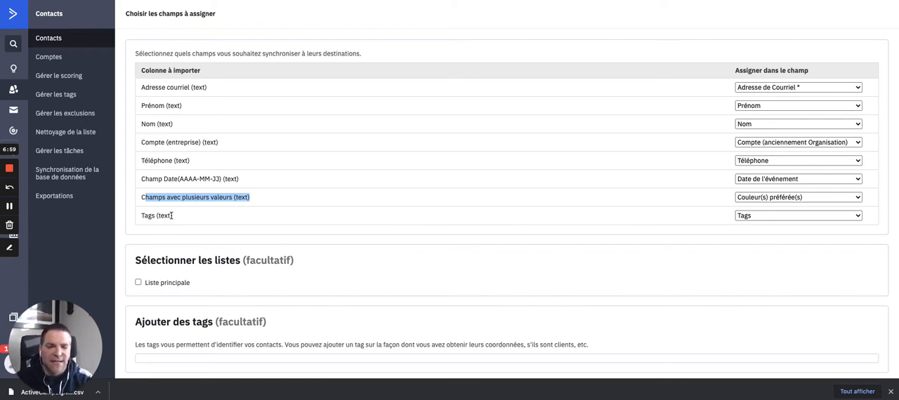
Step: Set the Tags column to Ne pas importer ce champ, and reassign it to the Tags field
left_click(824, 215)
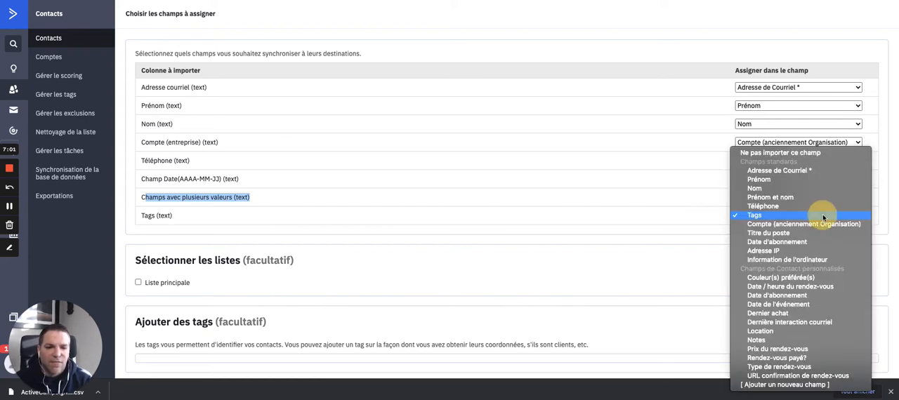
left_click(799, 153)
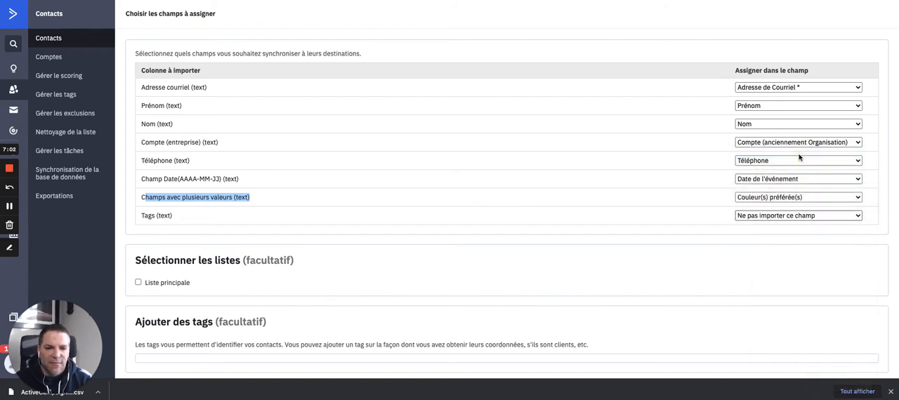
left_click(785, 216)
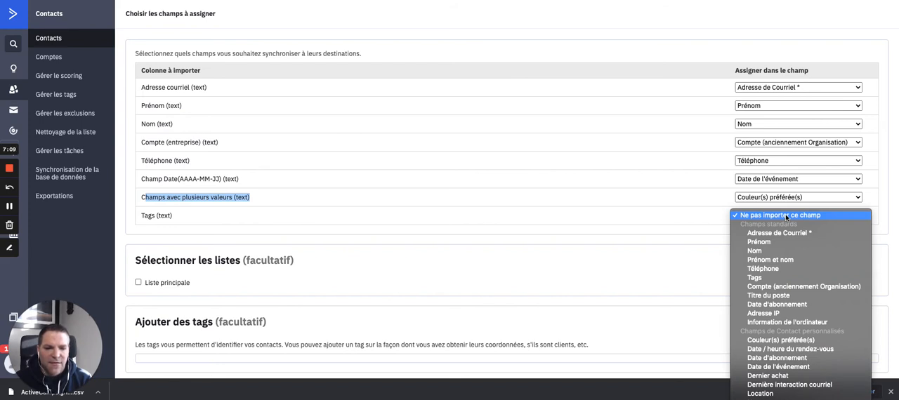
left_click(771, 278)
scroll(657, 258, "down", 1)
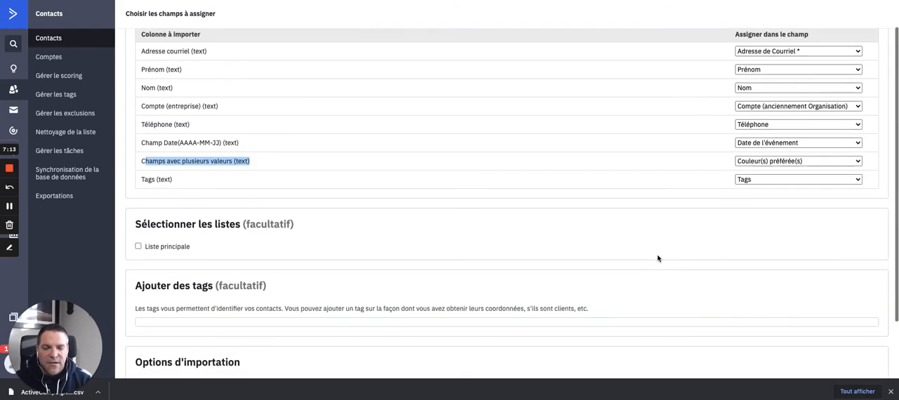
scroll(500, 253, "down", 3)
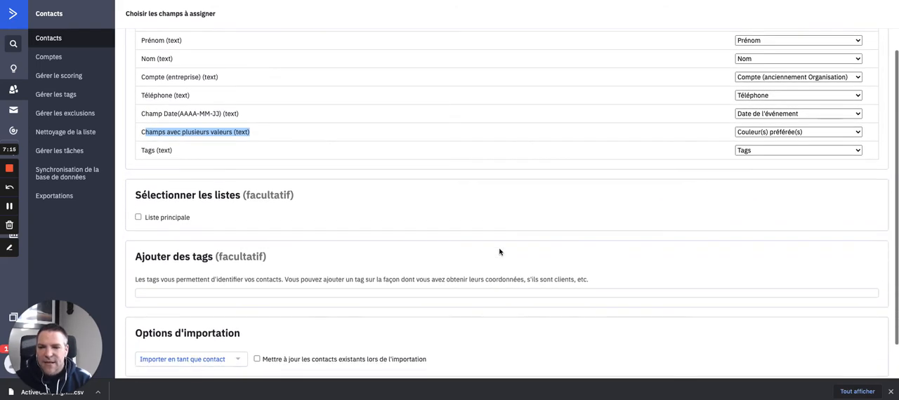
left_click(9, 247)
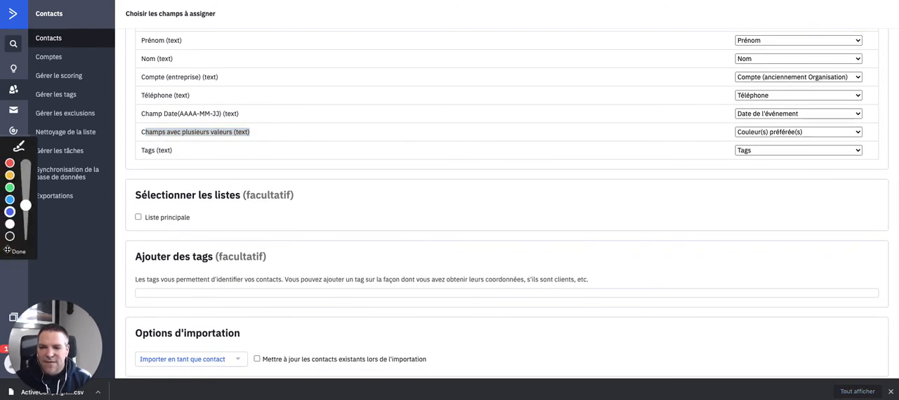
left_click(10, 211)
mouse_move(128, 190)
left_mouse_down()
mouse_move(130, 232)
mouse_move(202, 228)
left_mouse_up()
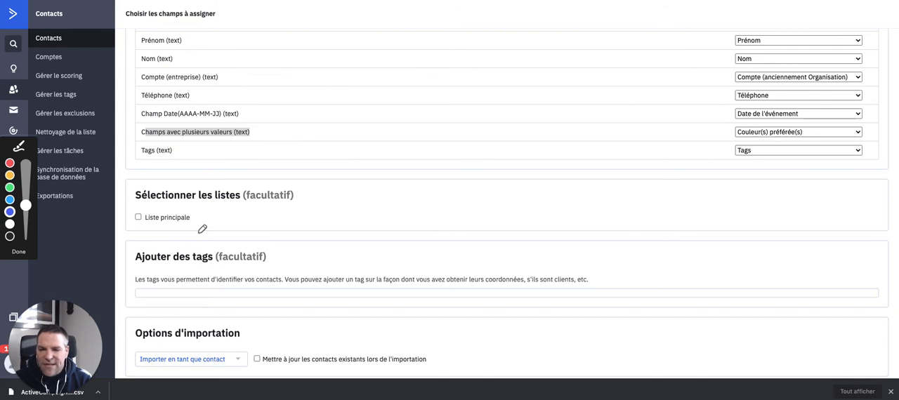
left_click(17, 250)
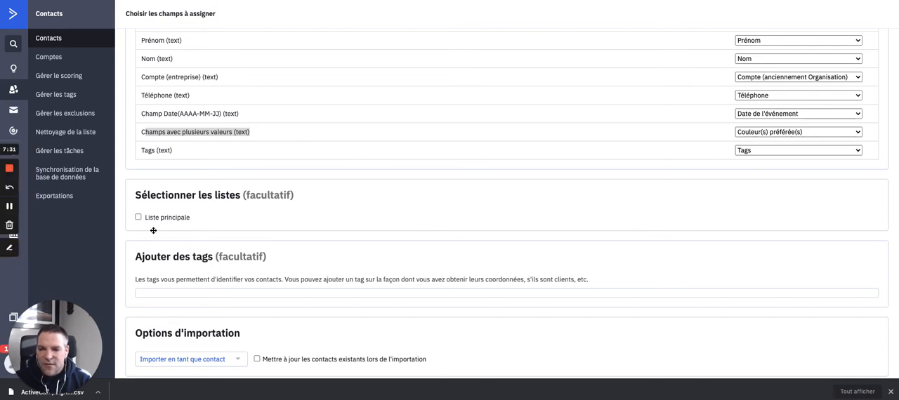
Step: Add the imported contacts to the Liste principale list and place the cursor in the optional field for adding tags
left_click(138, 218)
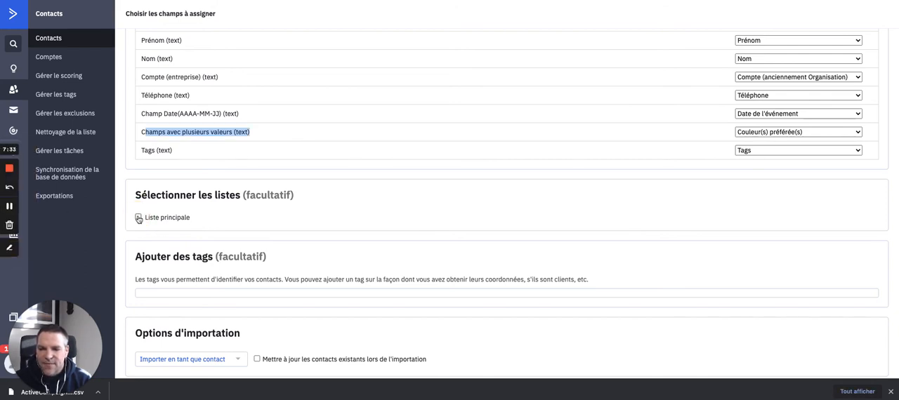
left_click(139, 218)
scroll(214, 234, "down", 2)
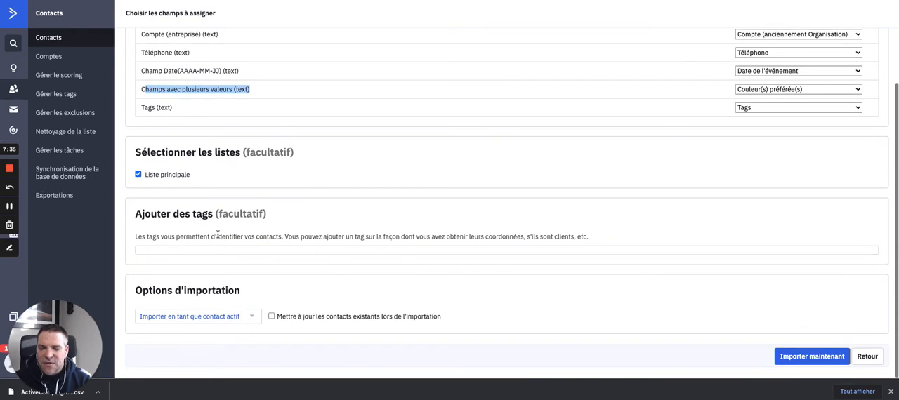
left_click(188, 251)
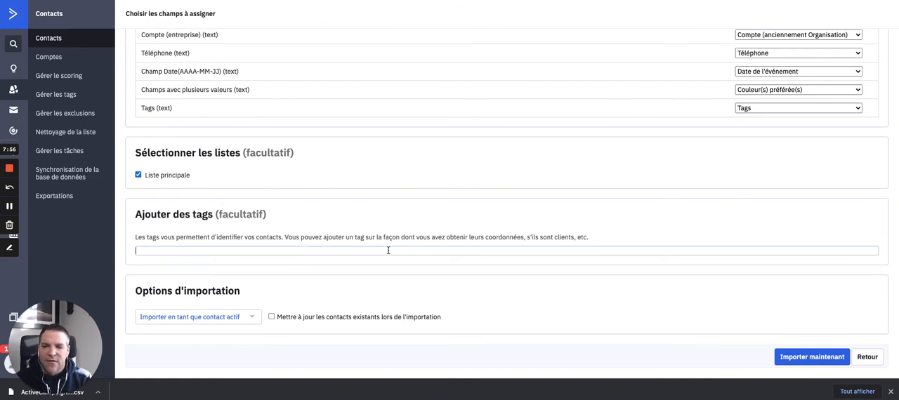
left_click(388, 250)
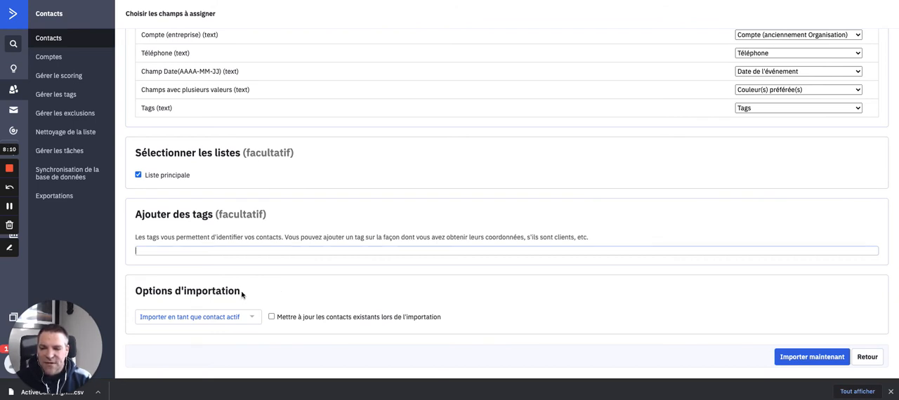
Step: Enable updating existing contacts during the import, and run the import with the contacts set as active
left_click(271, 318)
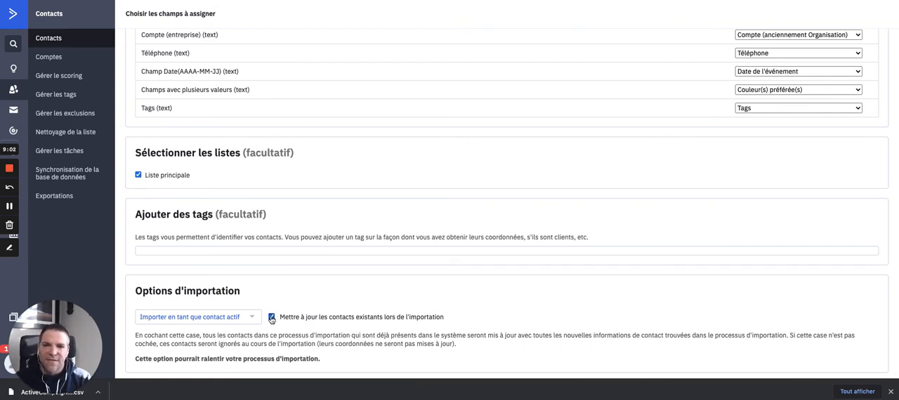
left_click(272, 318)
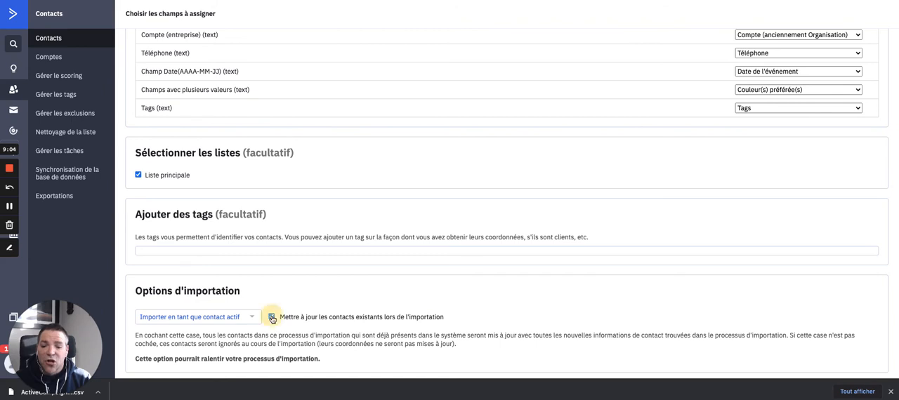
left_click(273, 318)
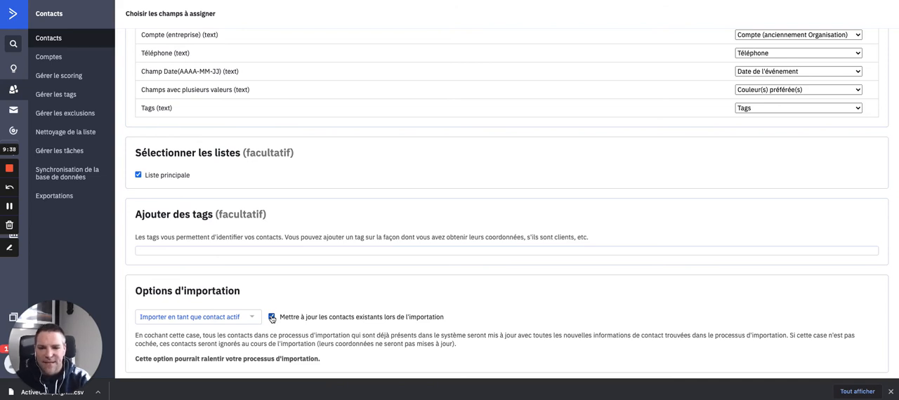
scroll(272, 318, "down", 1)
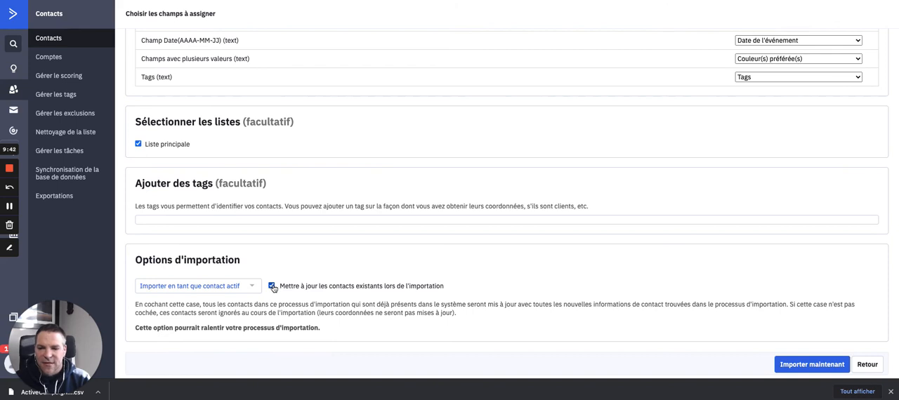
scroll(273, 288, "down", 1)
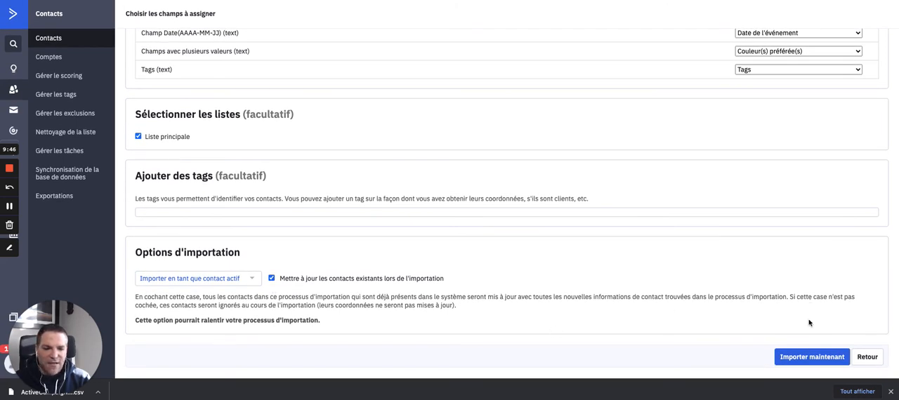
left_click(808, 358)
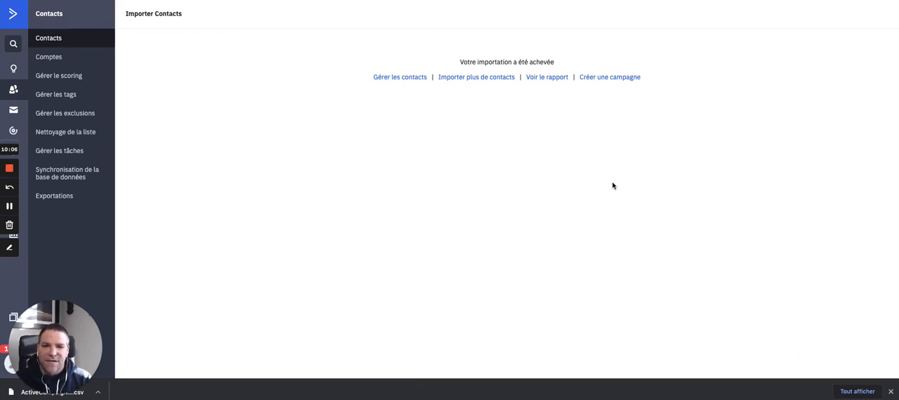
Step: Open the import report and examine how many contacts were found, imported, partially imported and rejected
left_click(543, 79)
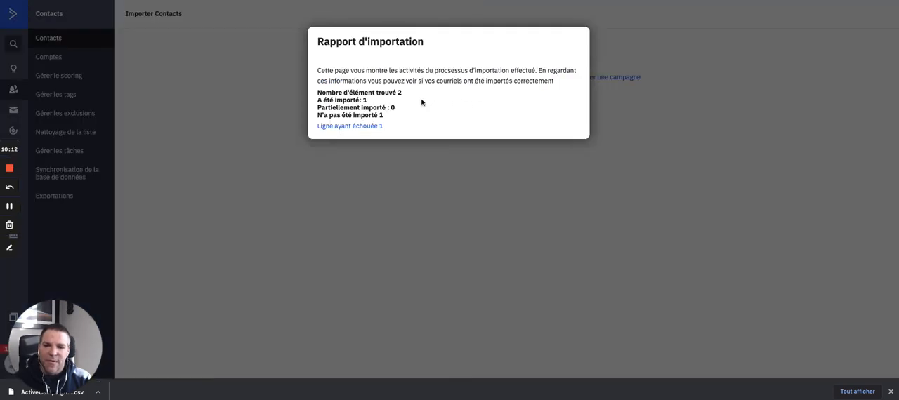
left_click_drag(406, 91, 397, 91)
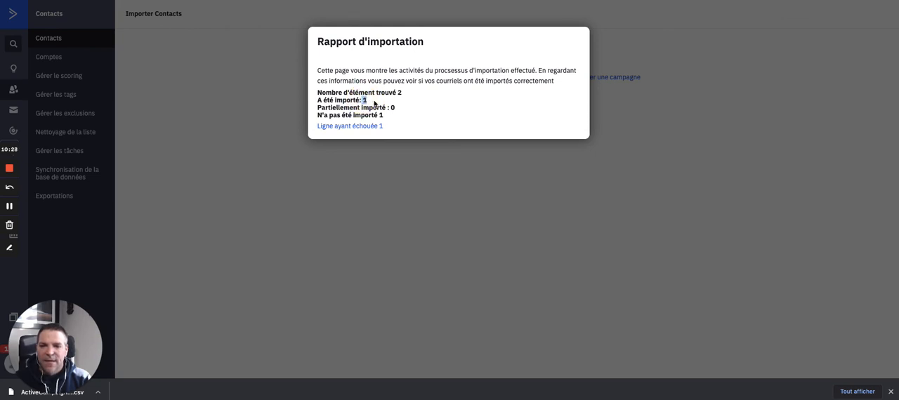
Step: Expand the failed line in the import report, examine why it was rejected, and close the report
left_click(363, 129)
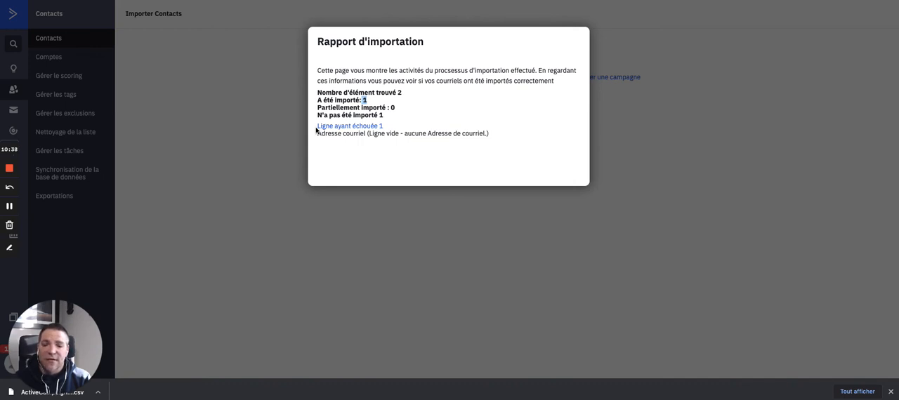
left_click_drag(318, 133, 387, 134)
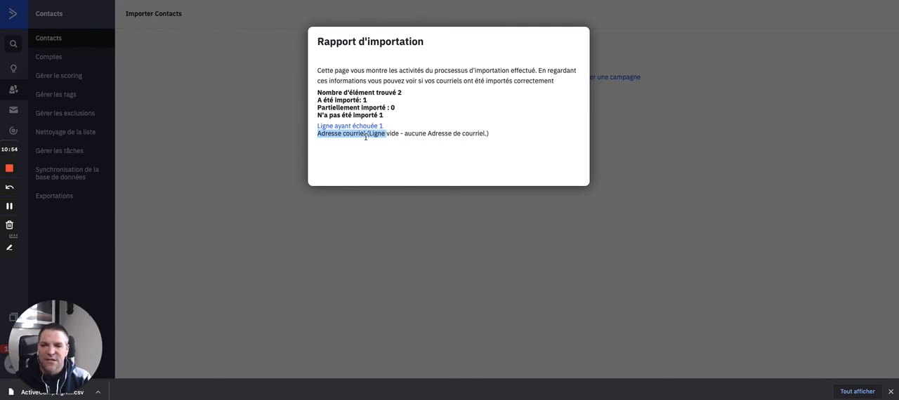
left_click(292, 121)
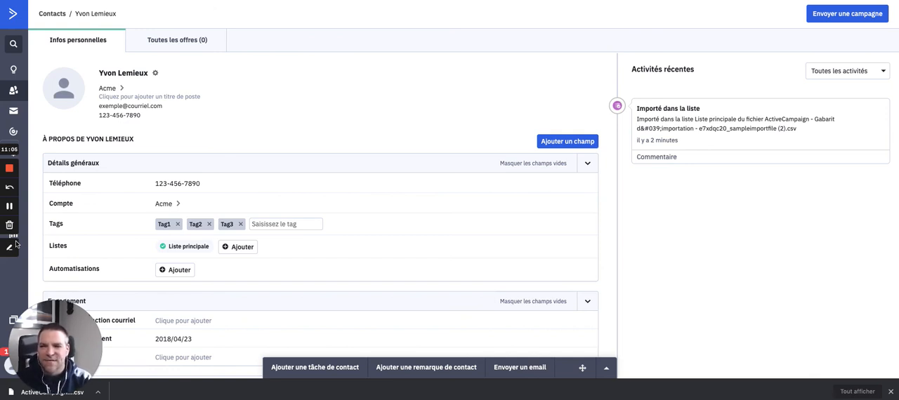
left_click(9, 248)
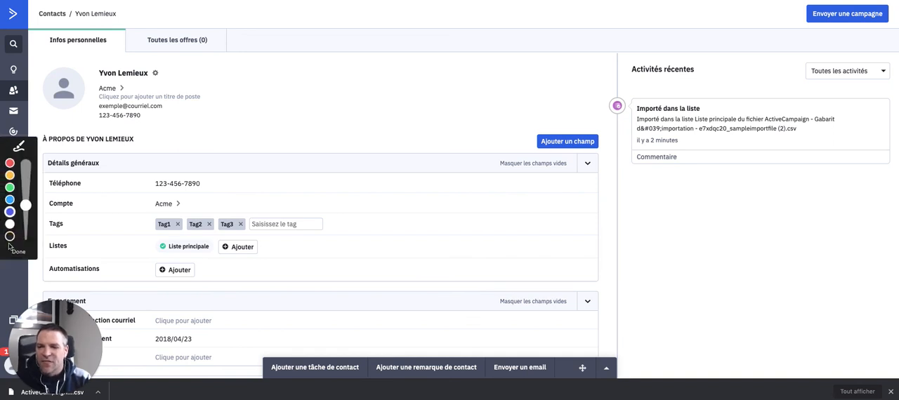
left_click(9, 213)
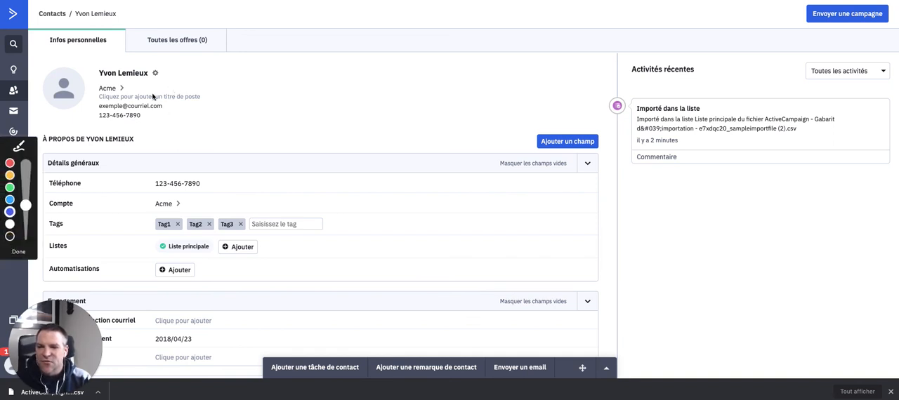
mouse_move(99, 80)
left_mouse_down()
mouse_move(146, 80)
mouse_move(120, 94)
mouse_move(149, 110)
left_mouse_up()
left_click_drag(99, 124, 145, 121)
left_click_drag(152, 237, 257, 233)
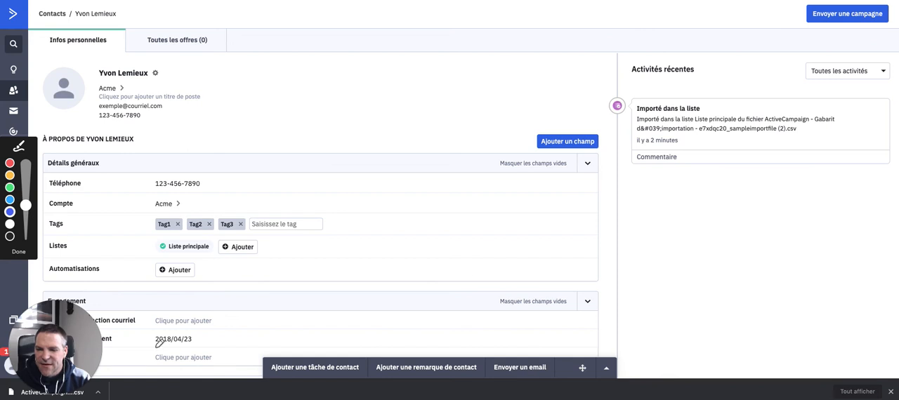
left_click_drag(153, 347, 216, 343)
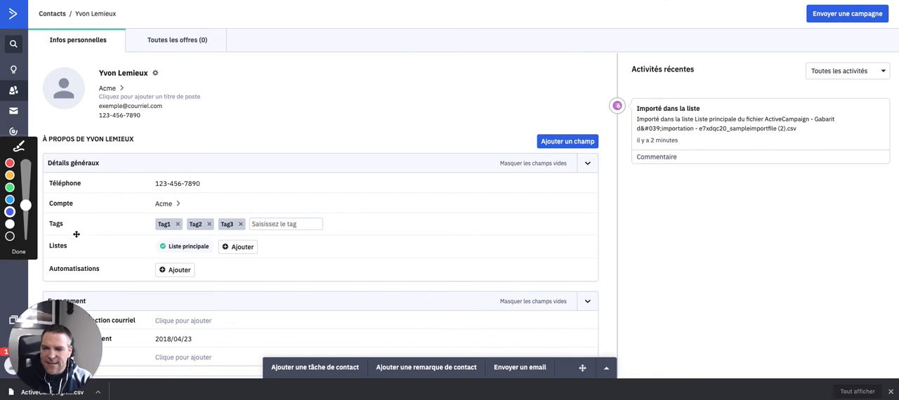
key("Escape")
Step: Open the imported contact's Couleur(s) préférée(s) options under Préférences and save them with Jaune, Bleu and Blanc selected
scroll(80, 232, "down", 10)
scroll(99, 190, "up", 4)
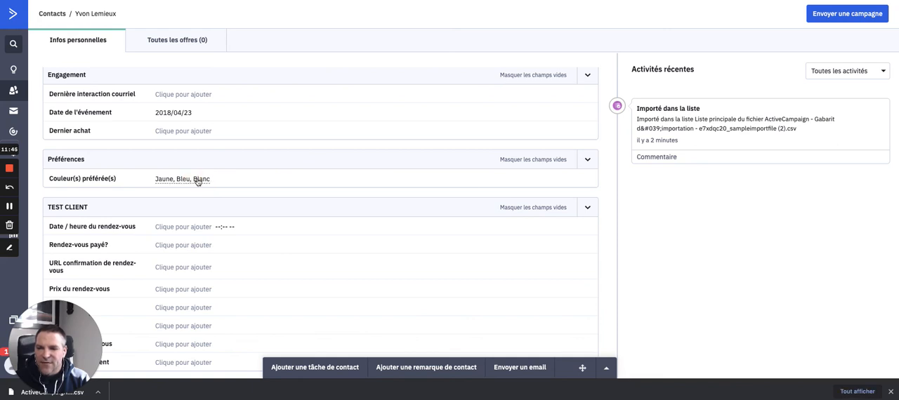
left_click(198, 180)
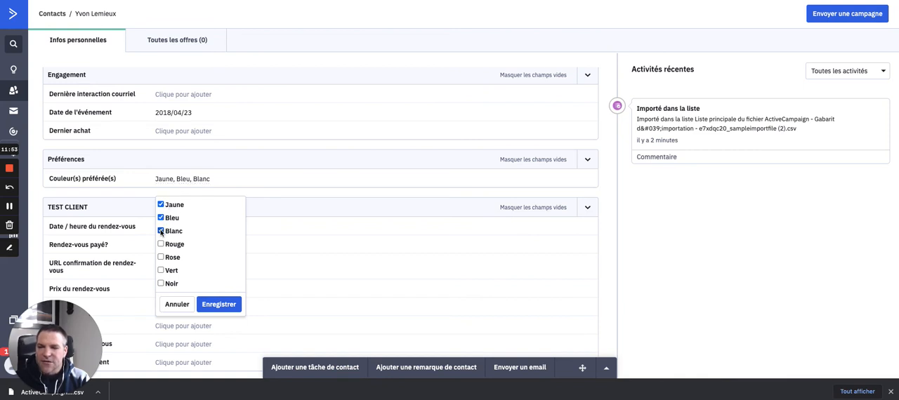
left_click(226, 309)
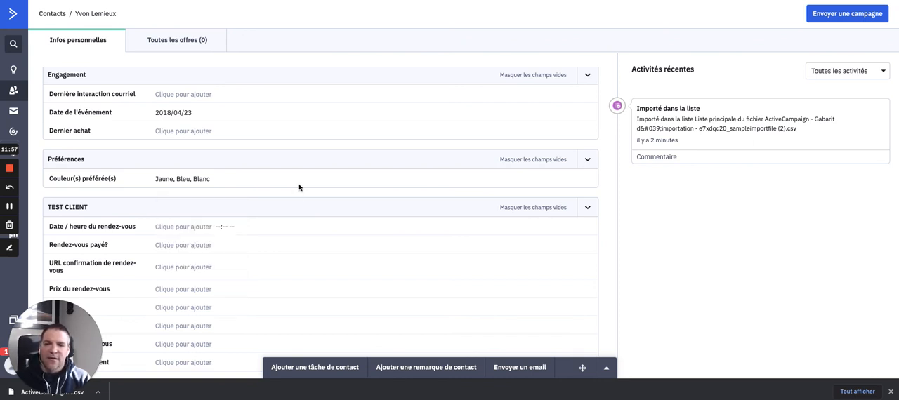